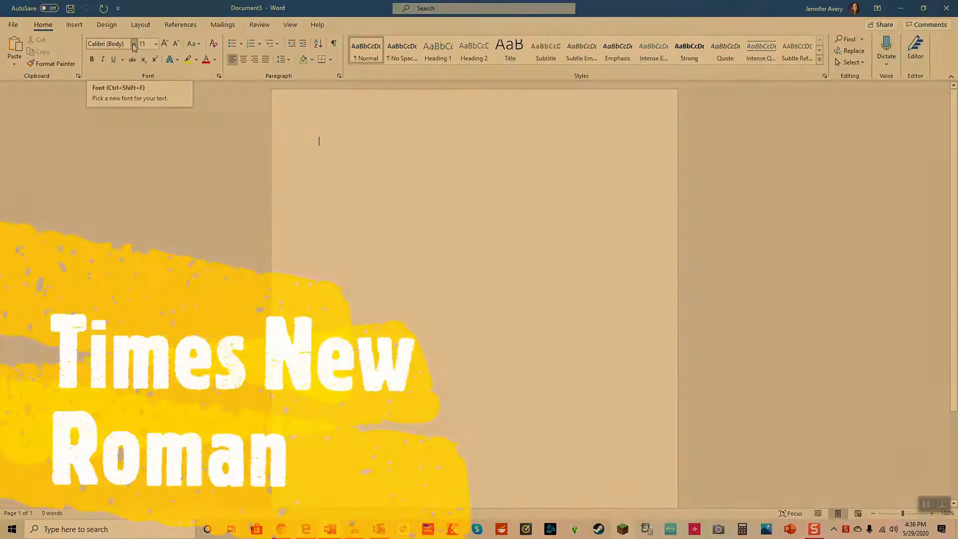
Step: Set the blank document's text font to Times New Roman at size 12
left_click(134, 45)
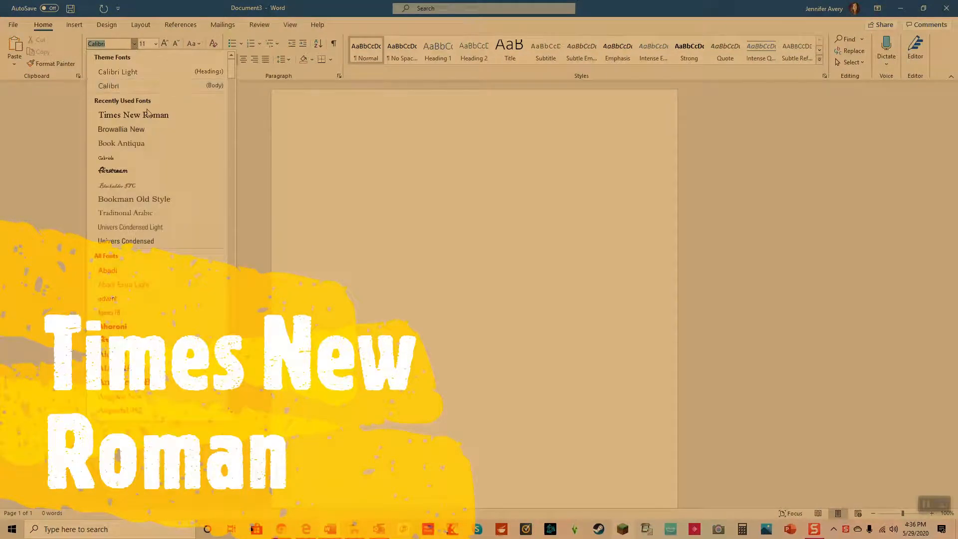
left_click(146, 116)
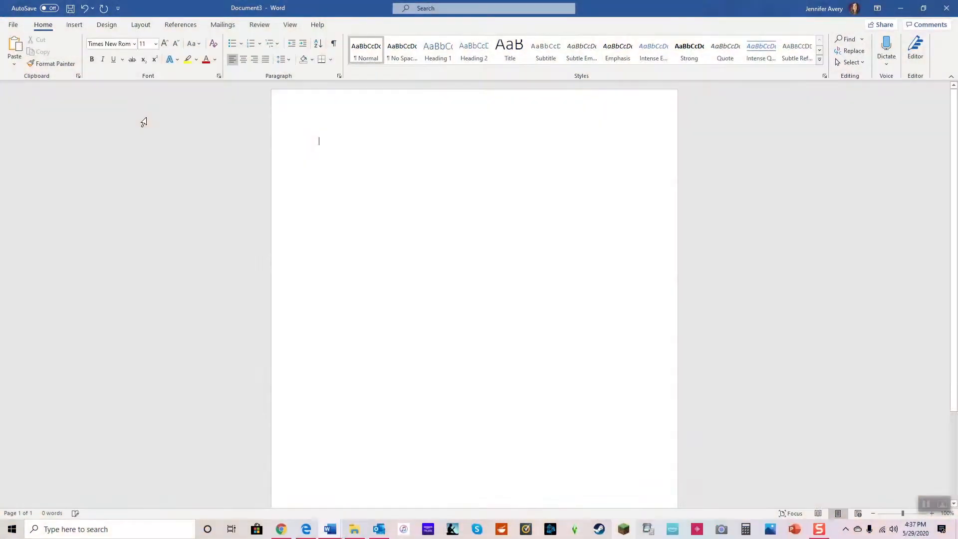
left_click(155, 46)
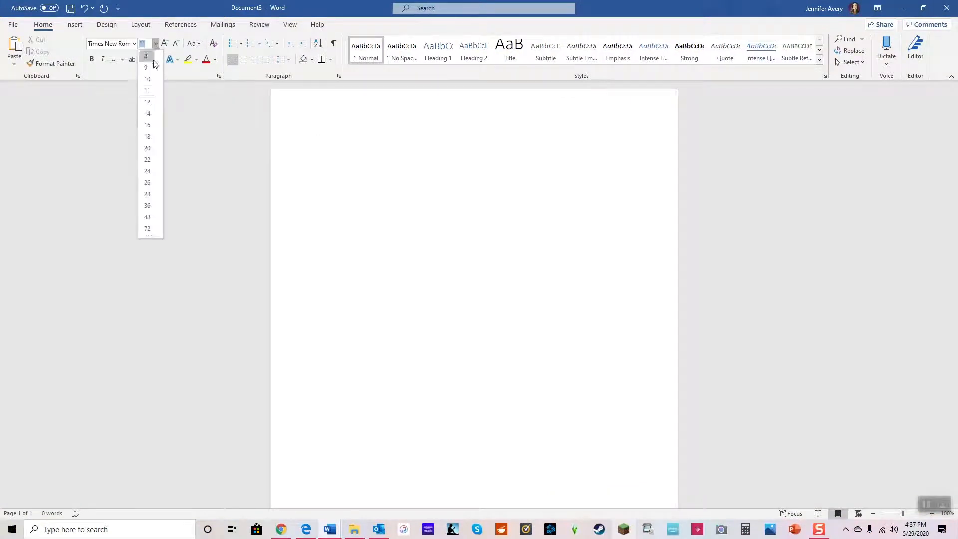
left_click(146, 107)
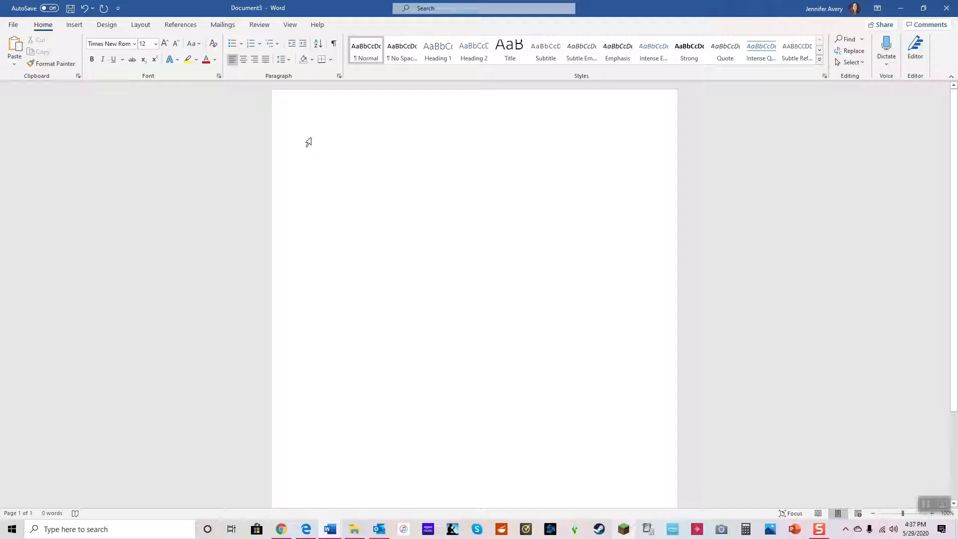
Step: Set the paragraph line spacing to Double and turn on the option not to add space between paragraphs of the same style
right_click(391, 171)
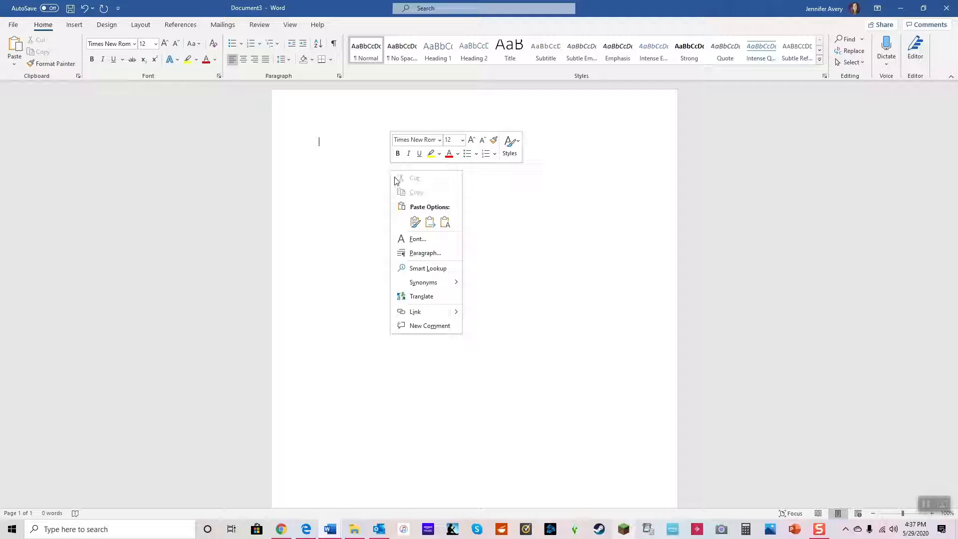
left_click(413, 254)
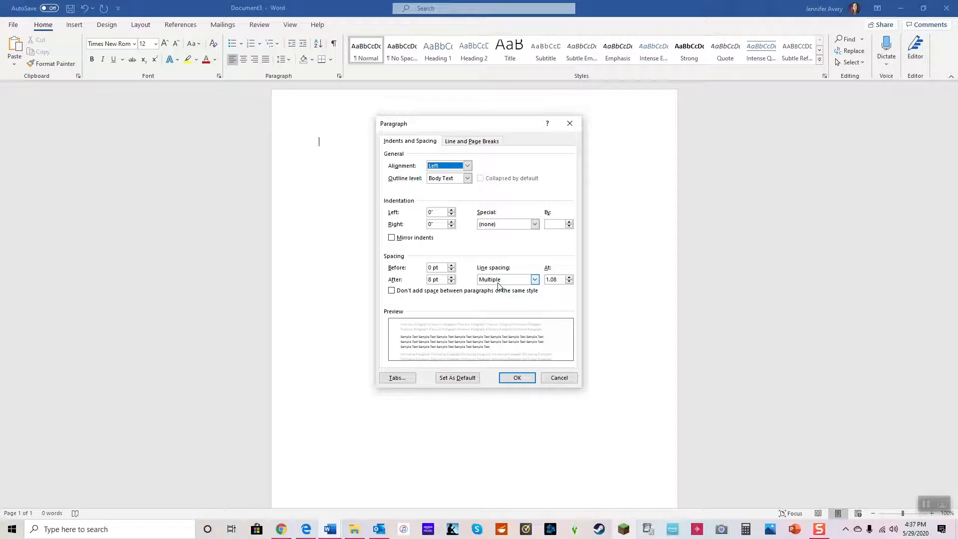
left_click(534, 280)
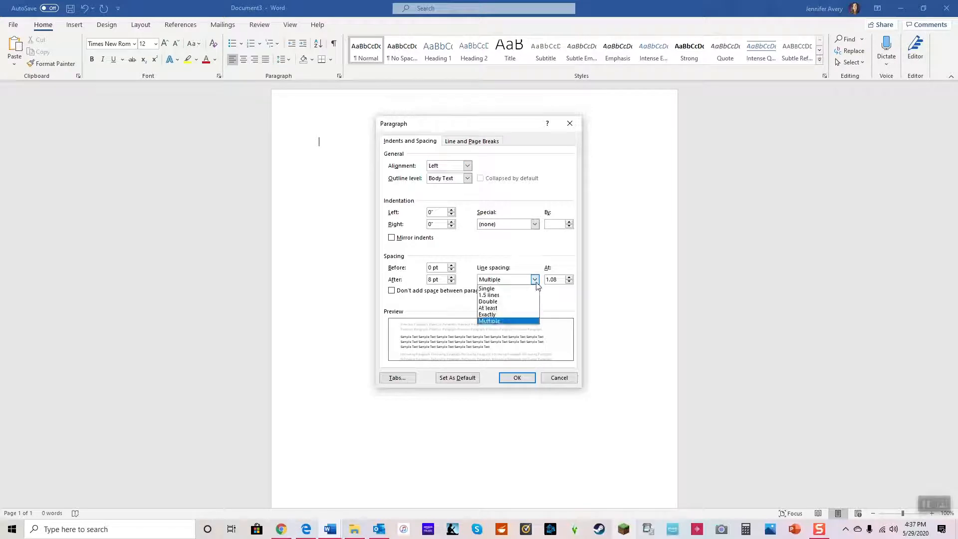
key("Up")
key("Return")
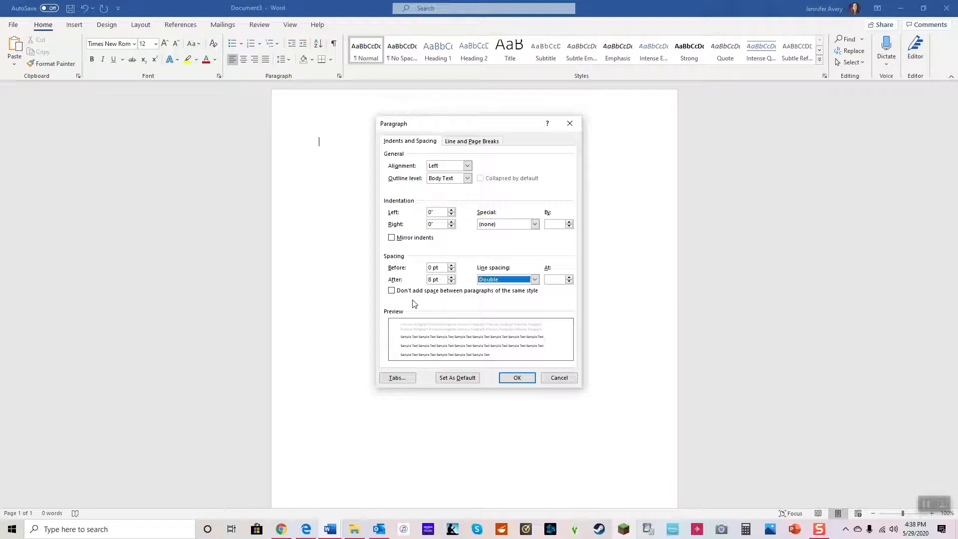
left_click(392, 290)
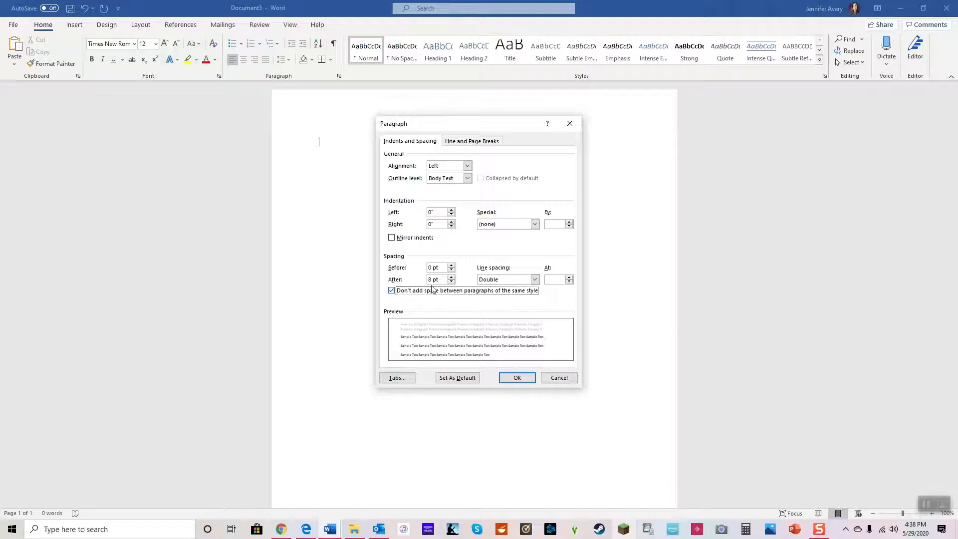
left_click(517, 380)
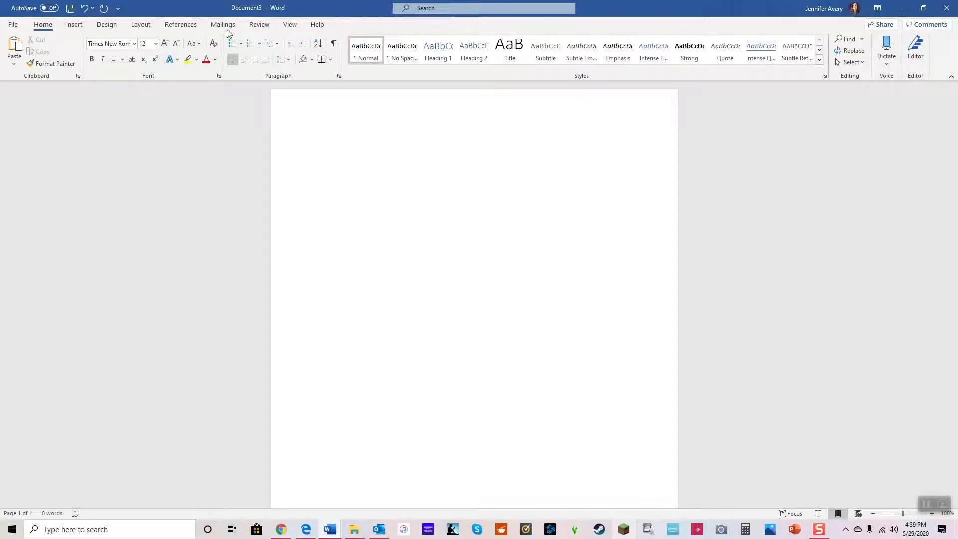
Step: Insert a Plain Number 3 page number at the top of the page, precede it with the author's surname, and return to the body
left_click(74, 29)
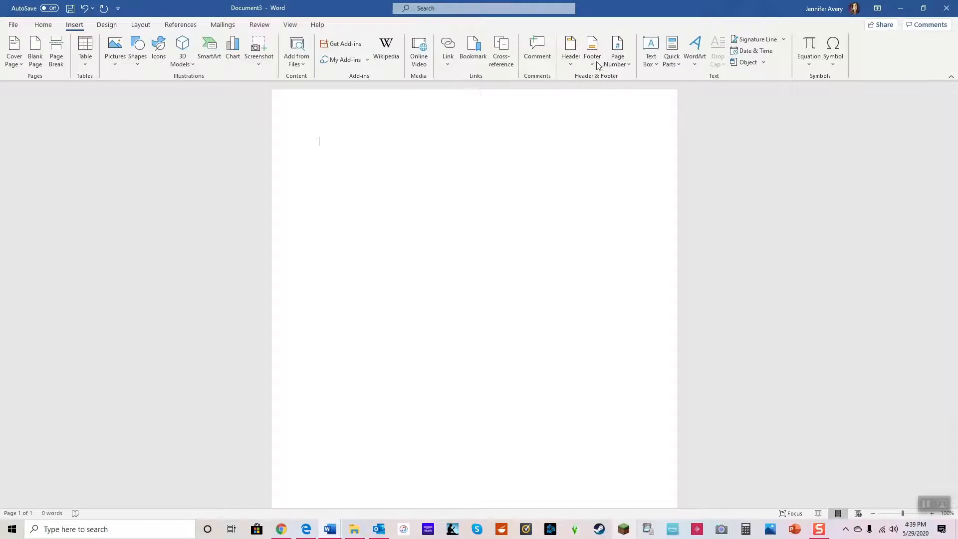
left_click(629, 68)
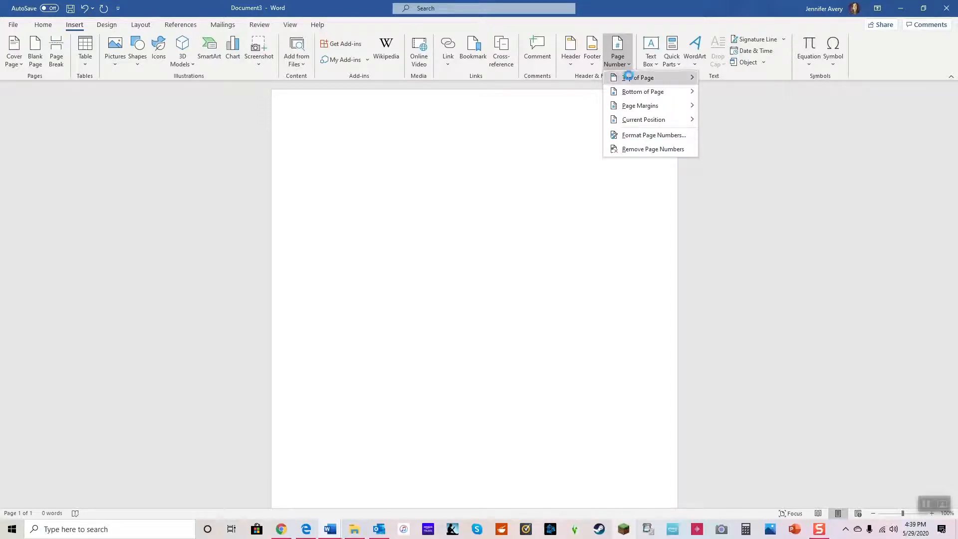
mouse_move(631, 79)
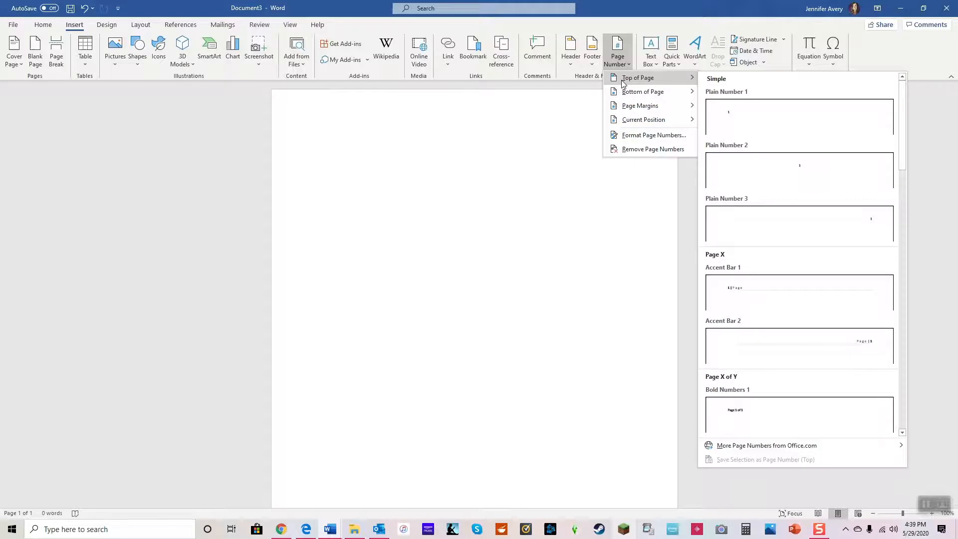
left_click(810, 238)
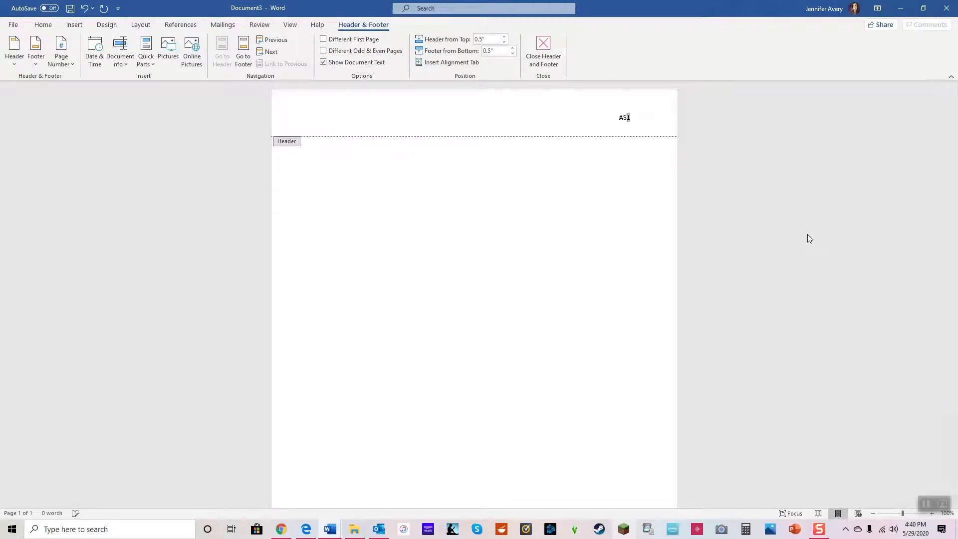
type("Avery")
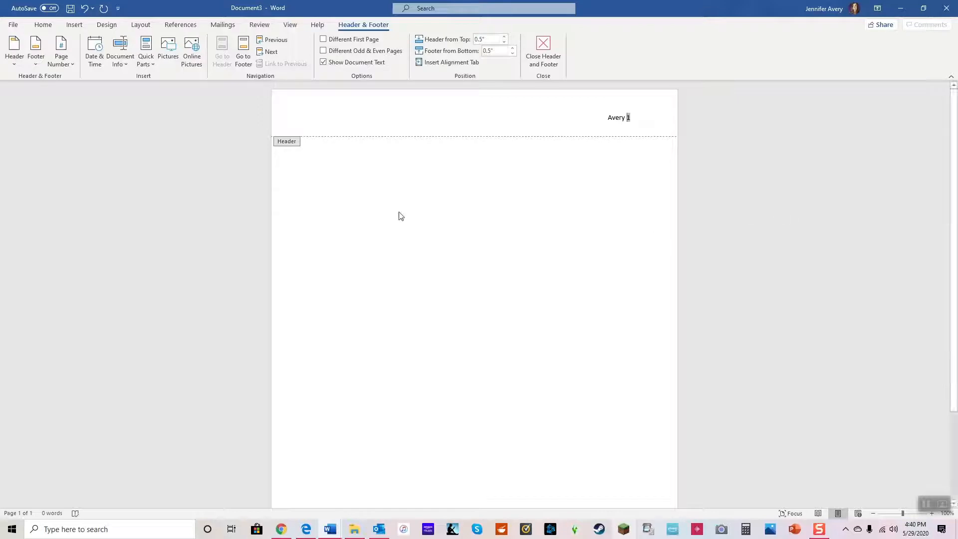
double_click(488, 254)
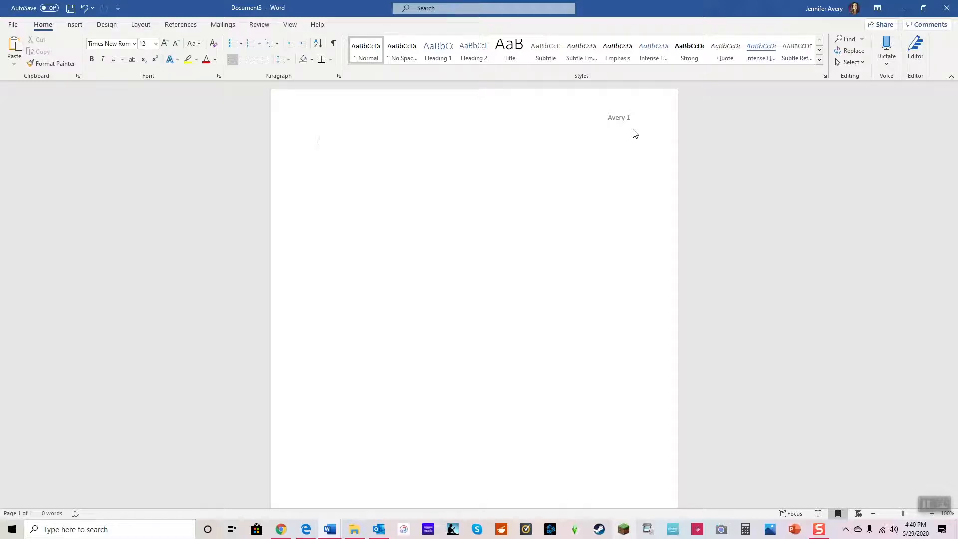
Step: Enter the first three heading lines of the essay: "Your Name", "Your College" and "LIT 532"
type("Your Name")
key("Return")
type("Your College")
key("Return")
type("LIT 532")
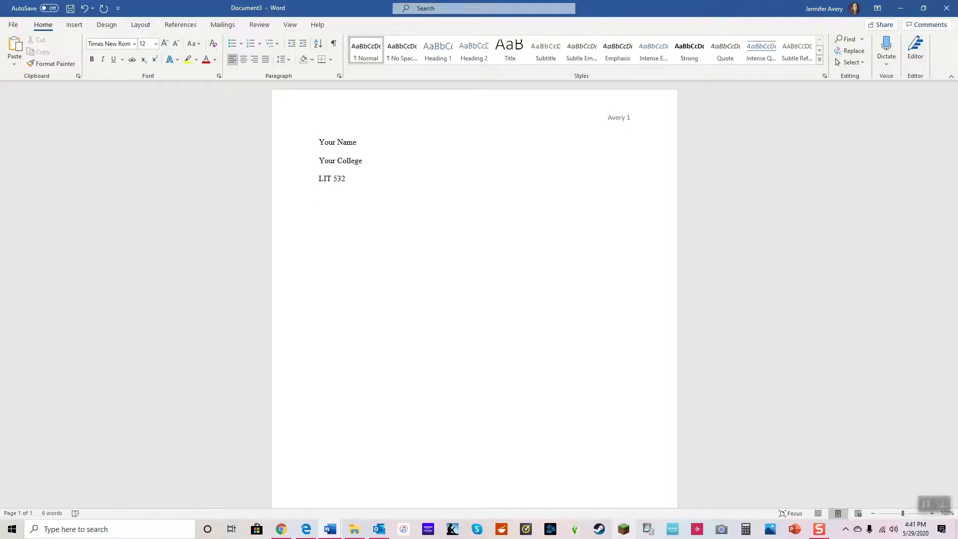
Step: Complete the essay heading with the professor's title and surname, "Short Essay 1" and "May 29, 2020" on separate lines
key("Return")
type("Professor Avery")
key("Return")
type("Ho")
key("BackSpace")
key("BackSpace")
type("Short Essay 1")
key("Return")
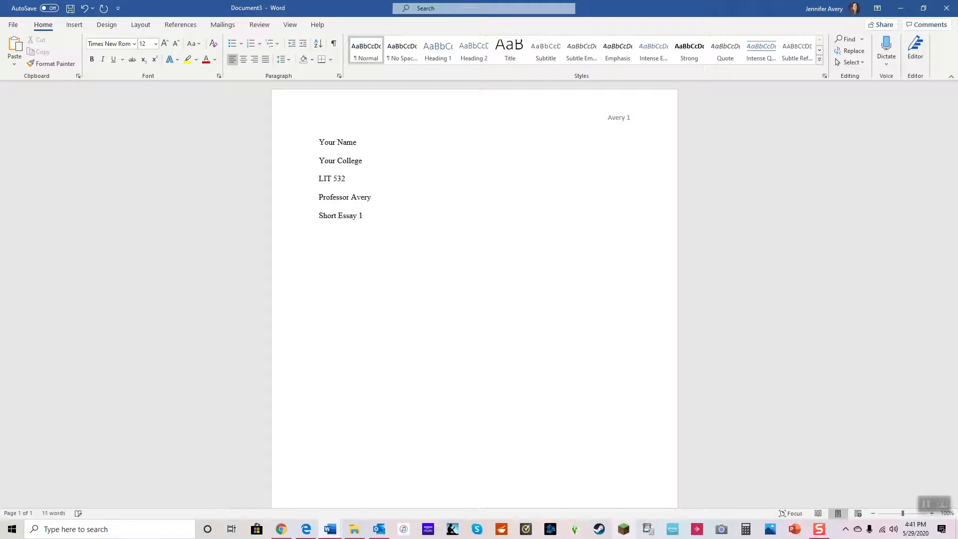
type("May 2")
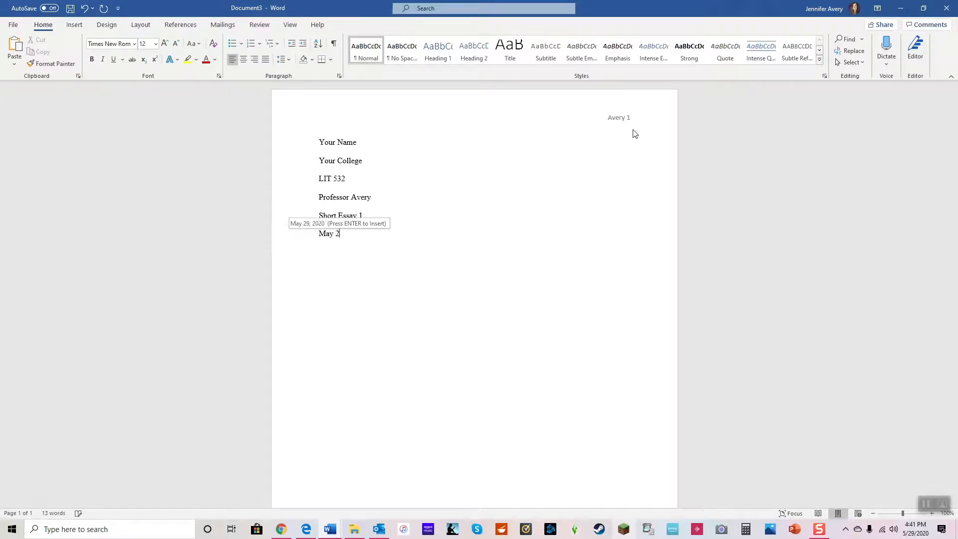
type("9, 2020")
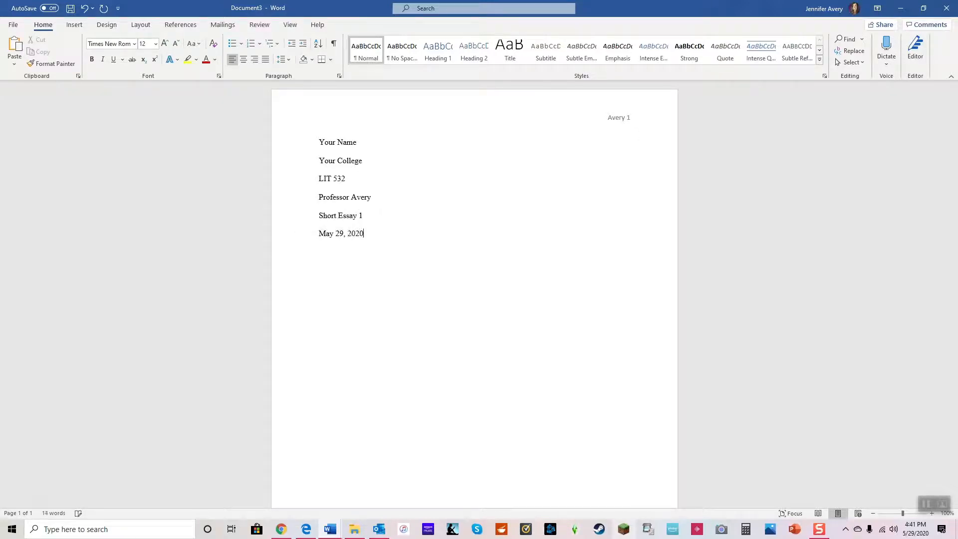
key("Return")
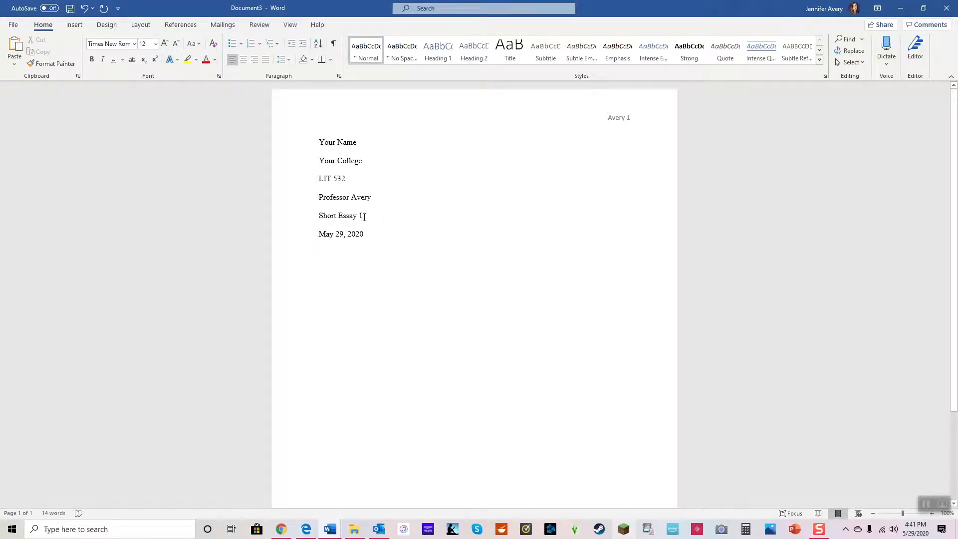
Step: Add the centered title "Sexy and Interesting and Unique Title" on the line below the date
left_click_drag(365, 216, 309, 220)
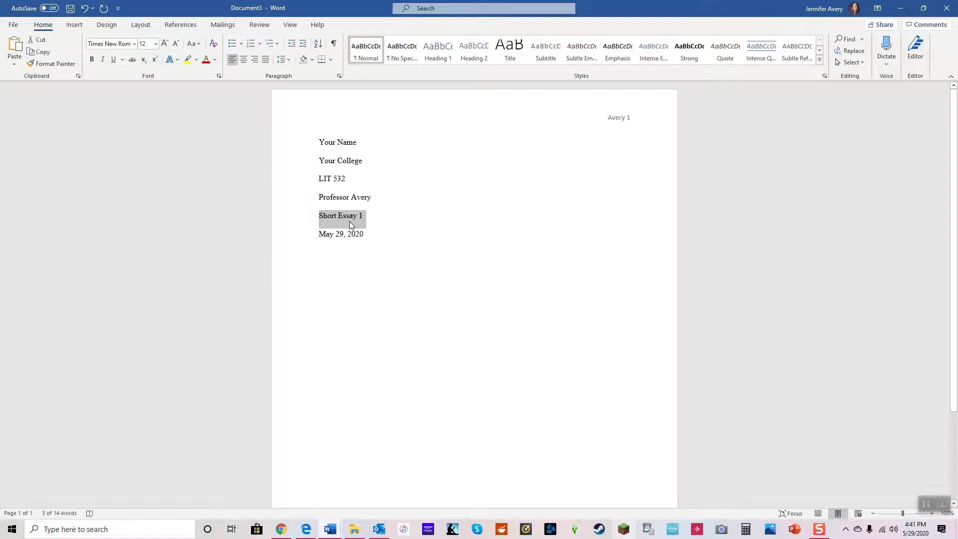
left_click(375, 236)
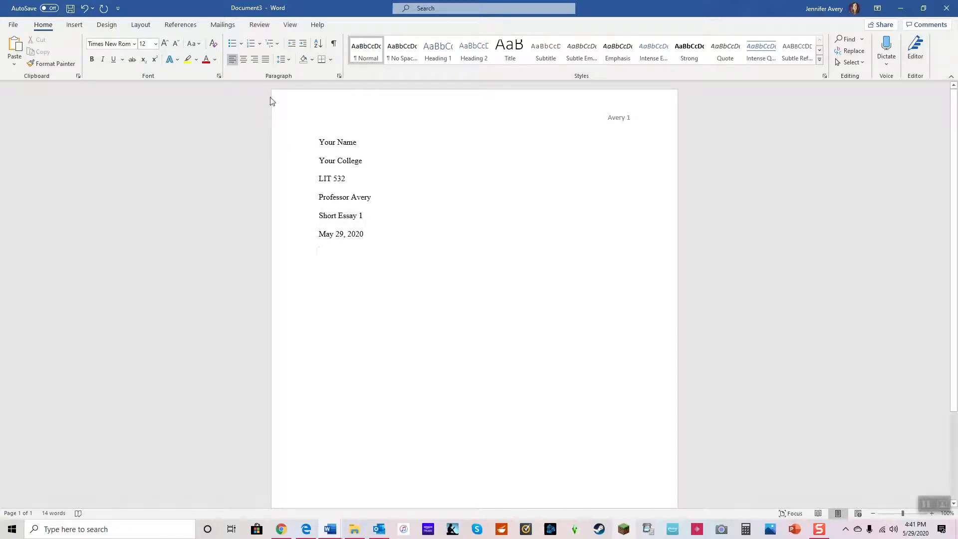
left_click(245, 61)
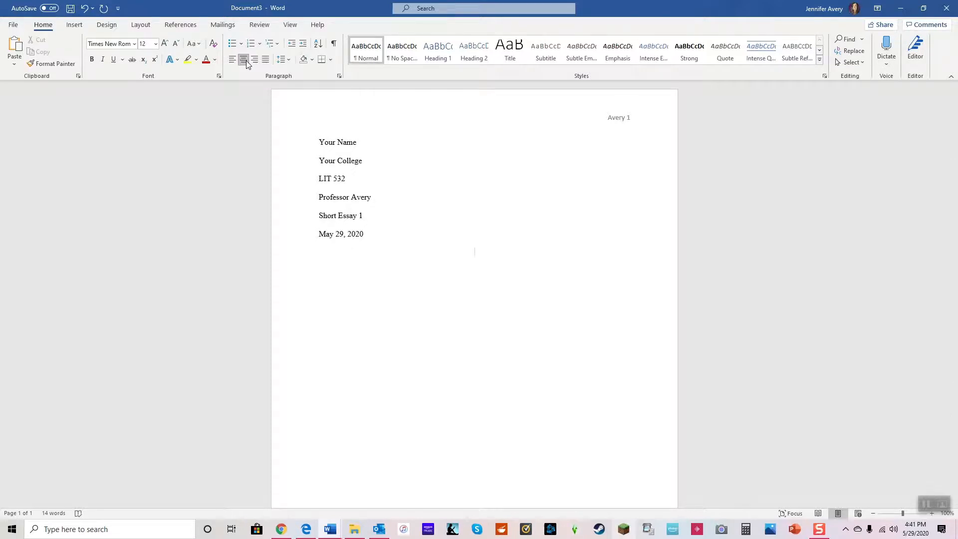
type("Sexy and Interesting and Unique Title")
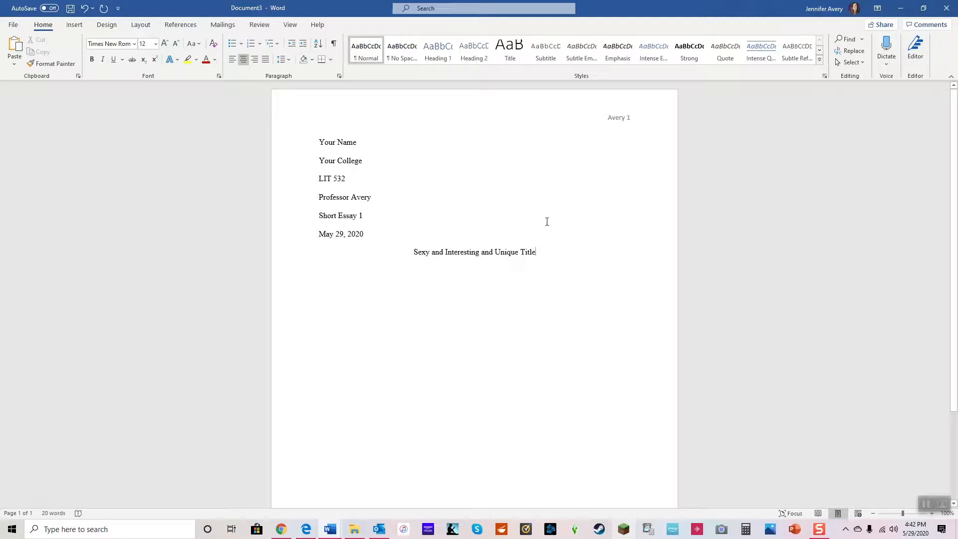
Step: Start a left-aligned, first-line-indented paragraph below the title reading "Then you can begin your paragraph"
key("Return")
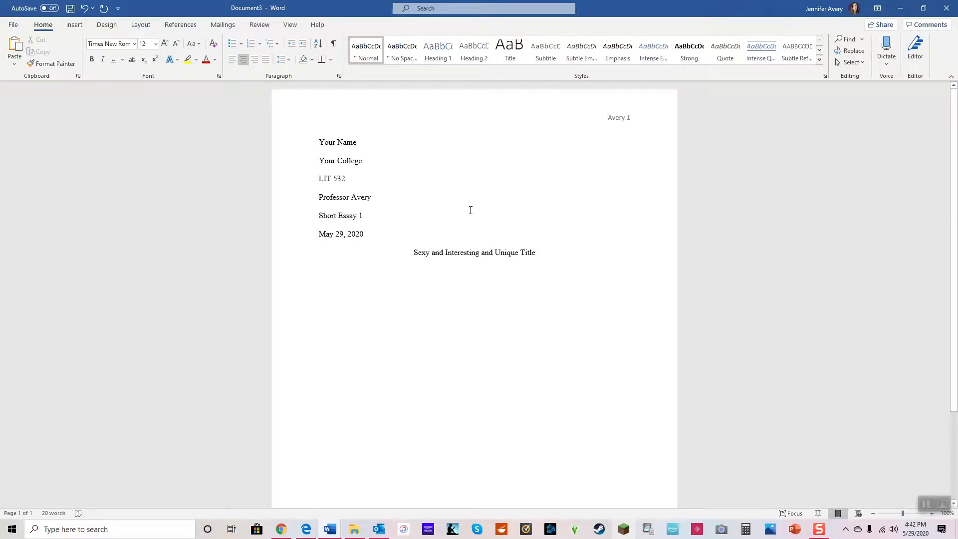
left_click(232, 61)
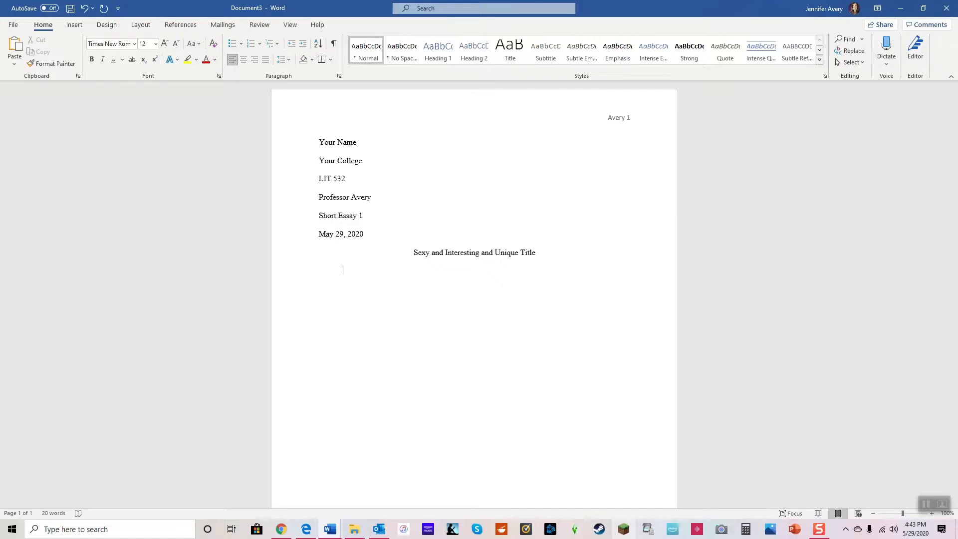
type("Then you can begin your paragraph")
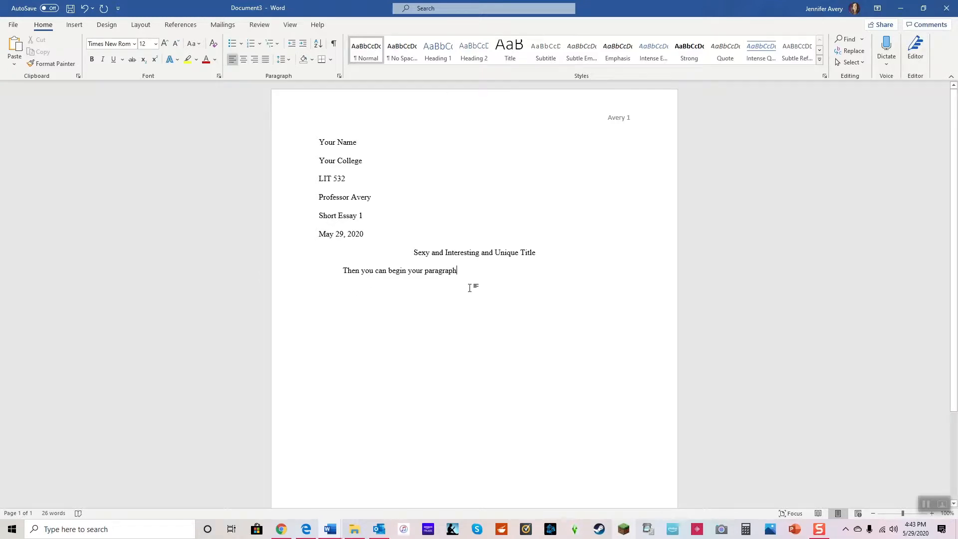
Step: Add a centered "Works Cited" heading a few blank lines below the paragraph, followed by an empty left-aligned line
scroll(467, 272, "down", 5)
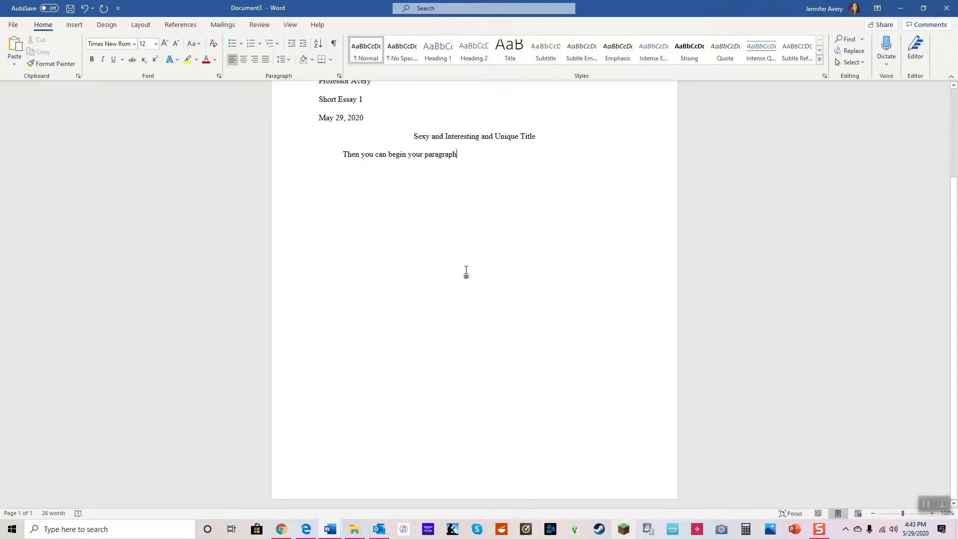
scroll(466, 272, "up", 5)
scroll(467, 270, "down", 2)
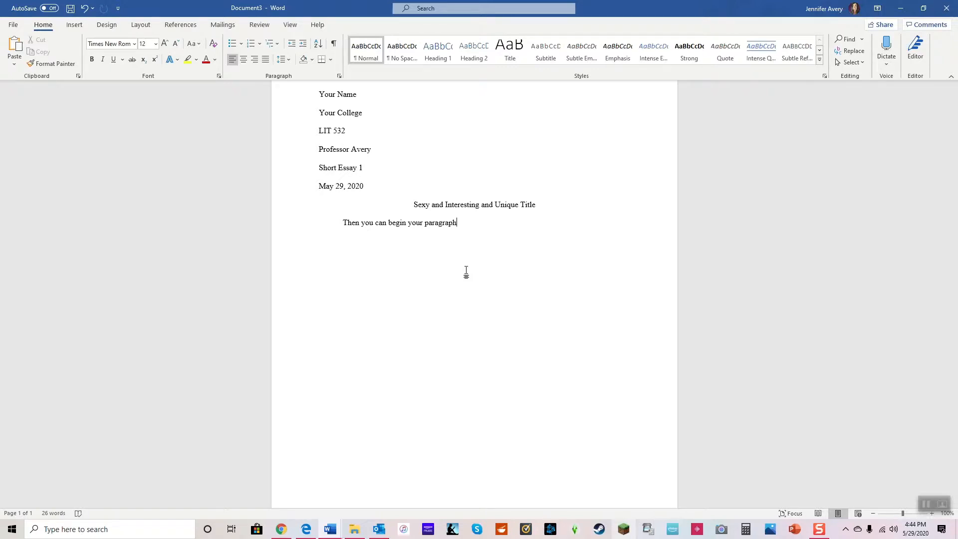
key("Return")
key("Return")
left_click(244, 61)
type("Works Cited")
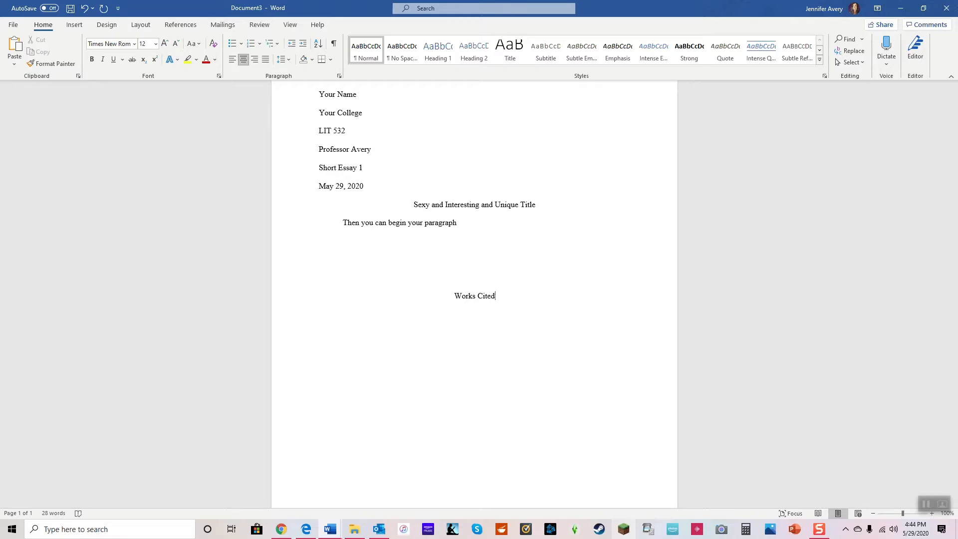
key("Return")
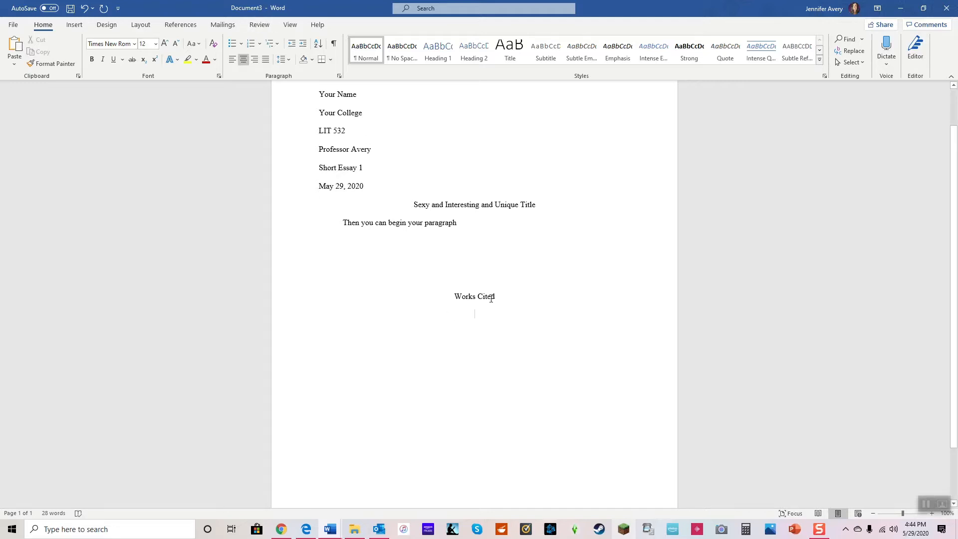
left_click(233, 59)
scroll(483, 363, "up", 2)
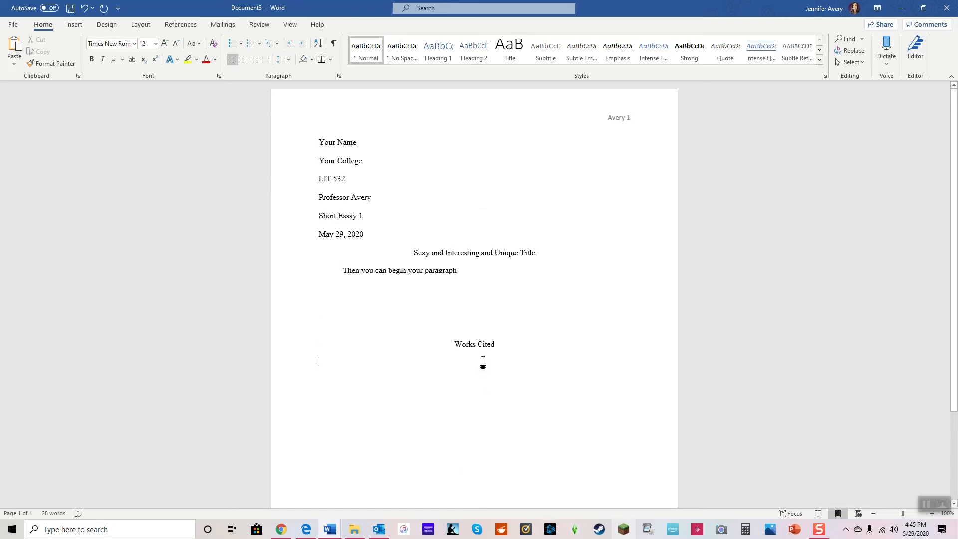
scroll(483, 363, "down", 2)
scroll(483, 361, "up", 2)
scroll(484, 359, "down", 1)
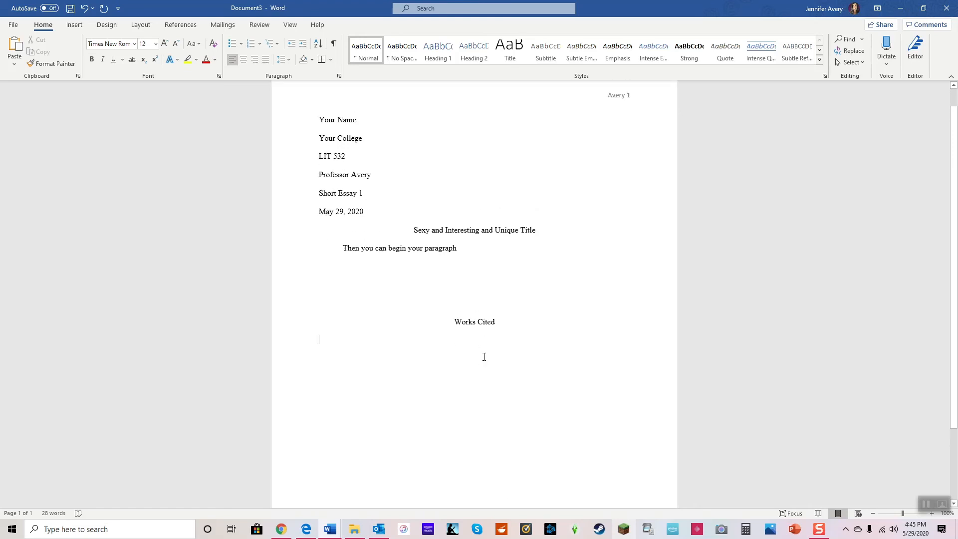
scroll(483, 357, "up", 1)
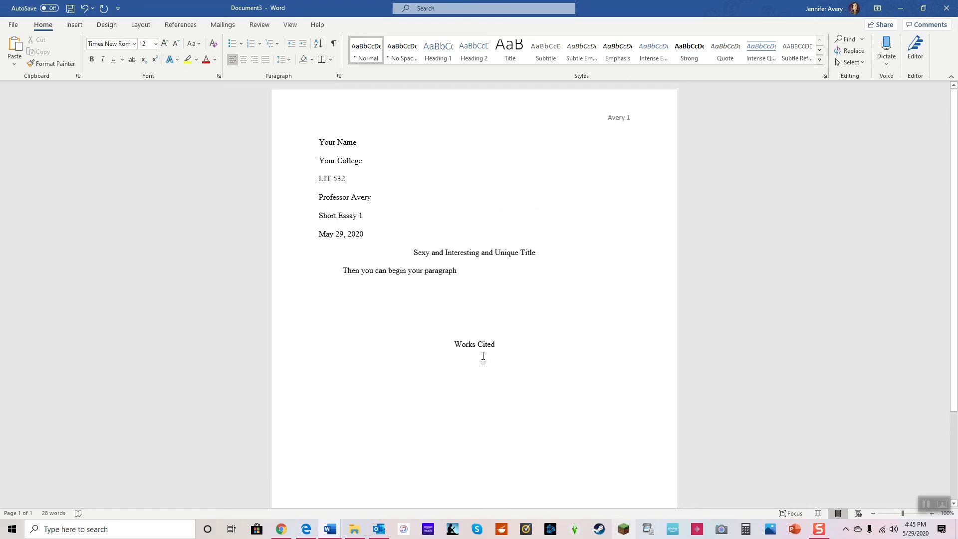
scroll(483, 357, "down", 1)
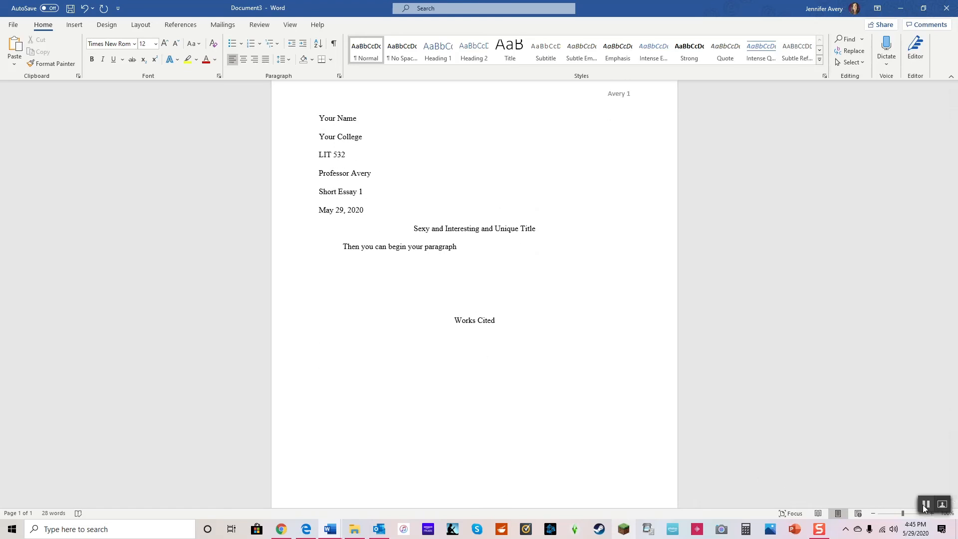